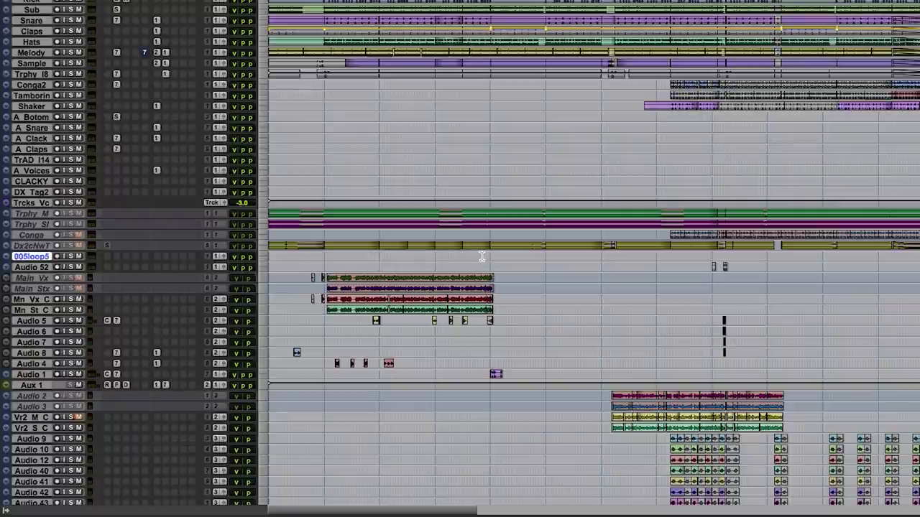
# Step: Play the session, then select Main Vx, play the vocal section and zoom in on its clips
pyautogui.press('space')
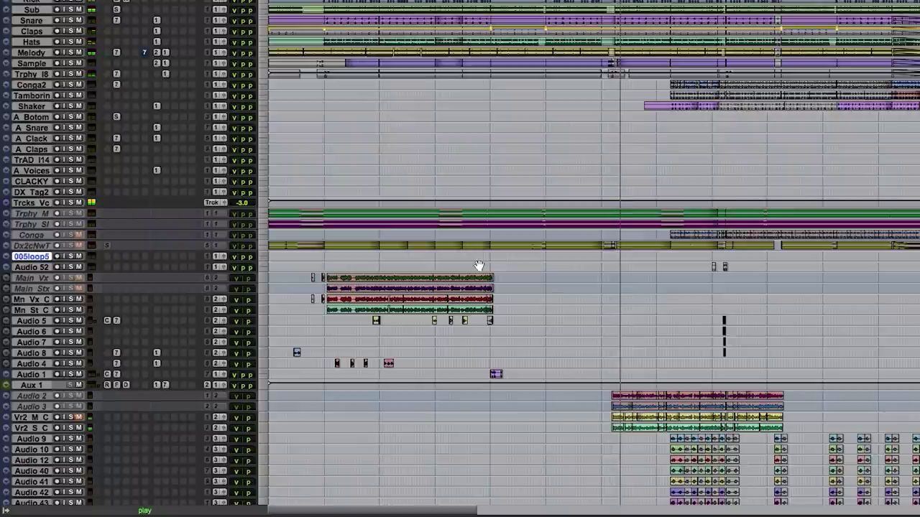
pyautogui.press('space')
pyautogui.click(581, 278)
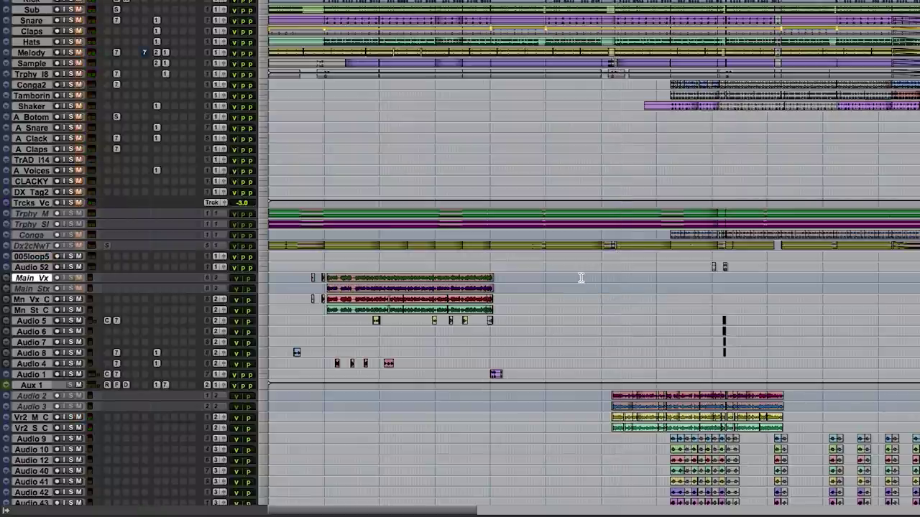
pyautogui.press('space')
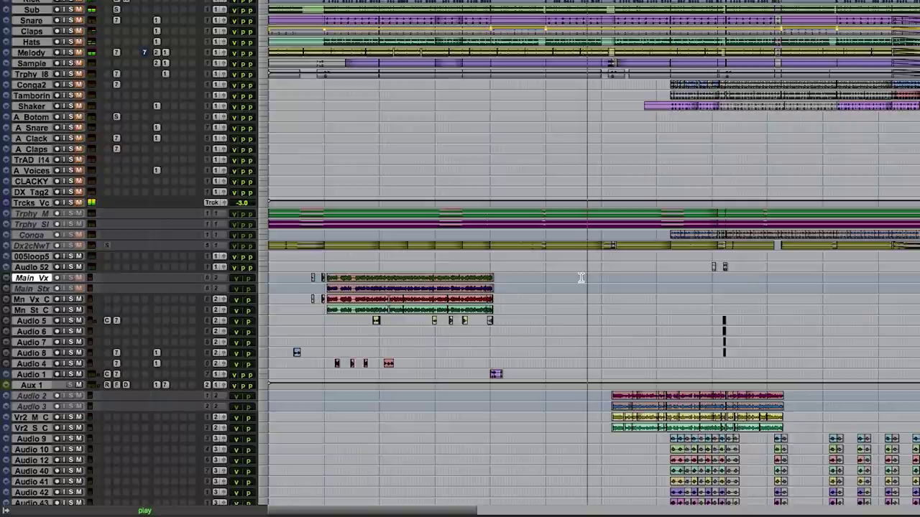
pyautogui.press('super+bracketright')
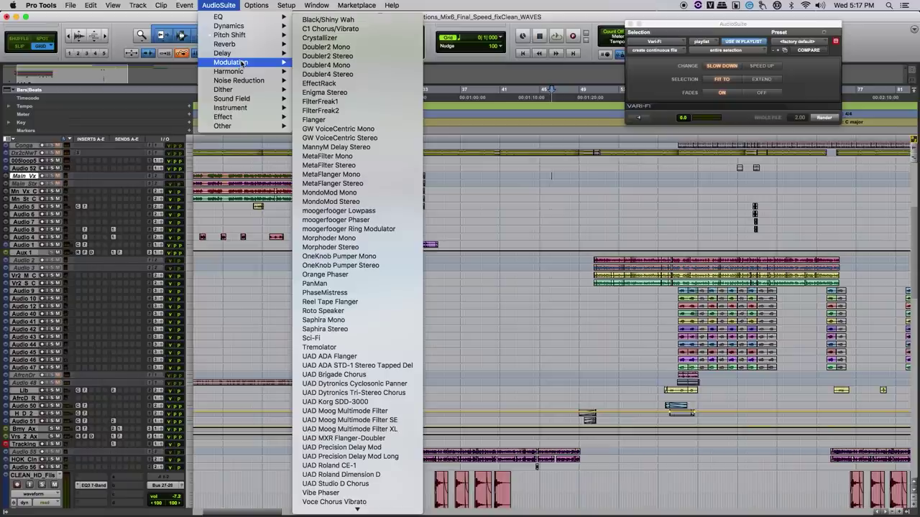
# Step: Open H-Delay Stereo and set a 1/8 delay at 143 BPM, higher feedback, modulation rate 1.37
pyautogui.moveTo(228, 53)
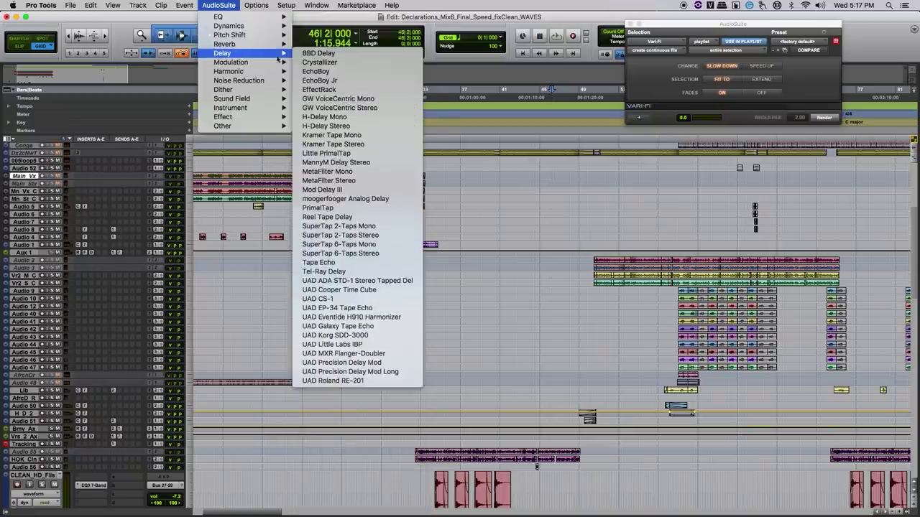
pyautogui.click(377, 126)
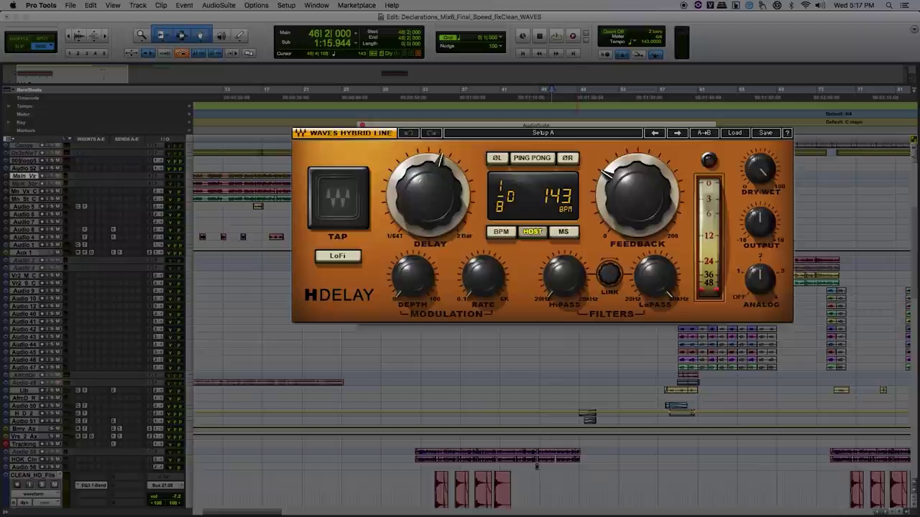
pyautogui.moveTo(493, 198); pyautogui.dragTo(497, 202)
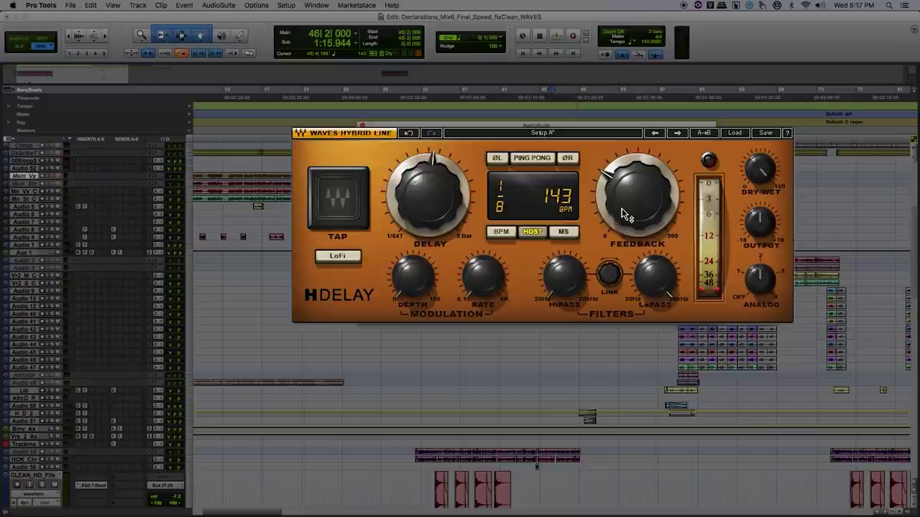
pyautogui.moveTo(625, 209); pyautogui.dragTo(625, 184)
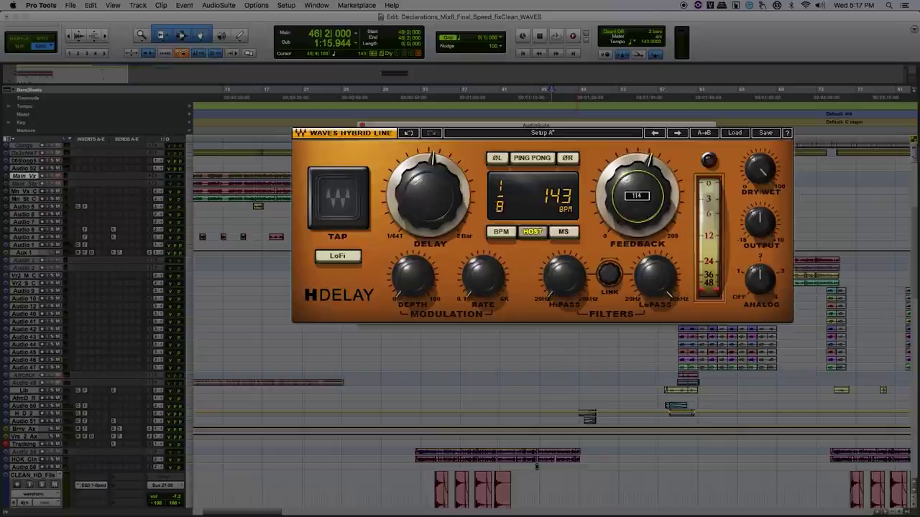
pyautogui.click(756, 225)
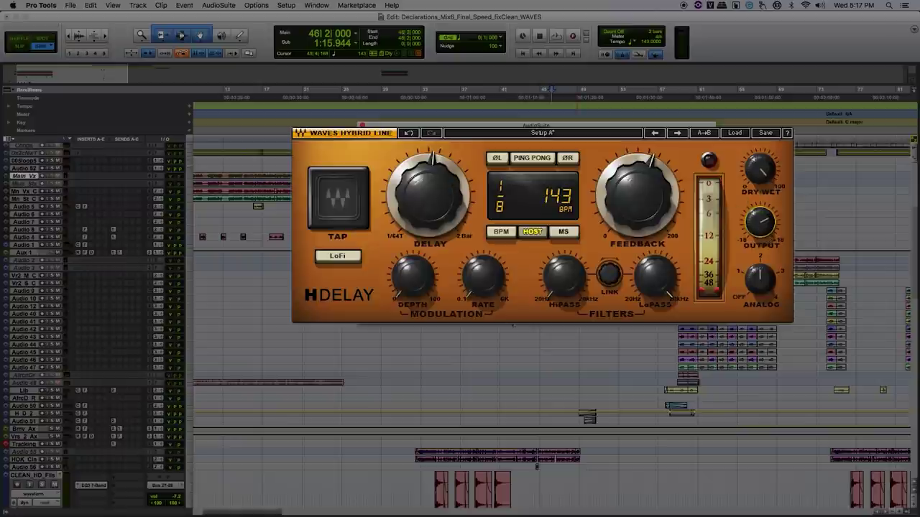
pyautogui.click(483, 277)
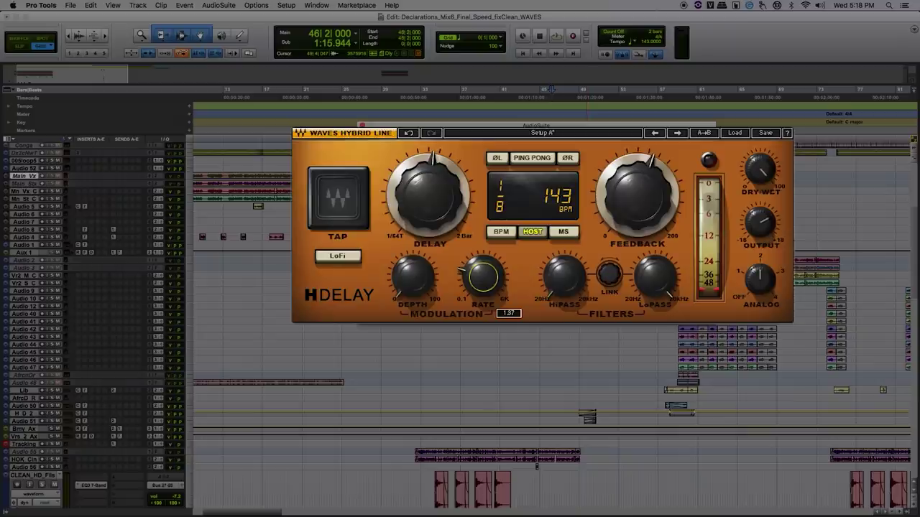
# Step: Raise the H-Delay HiPass filter from off to about 413 Hz
pyautogui.click(567, 275)
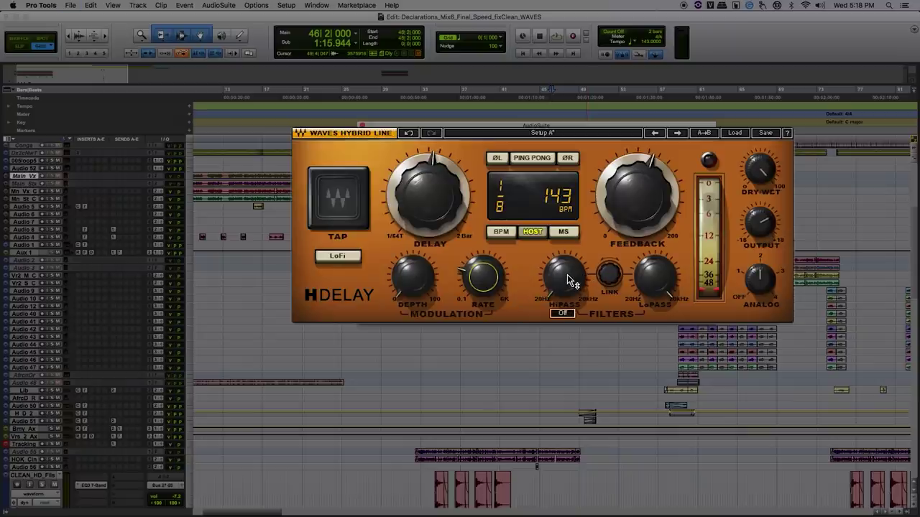
pyautogui.moveTo(567, 274); pyautogui.dragTo(567, 266)
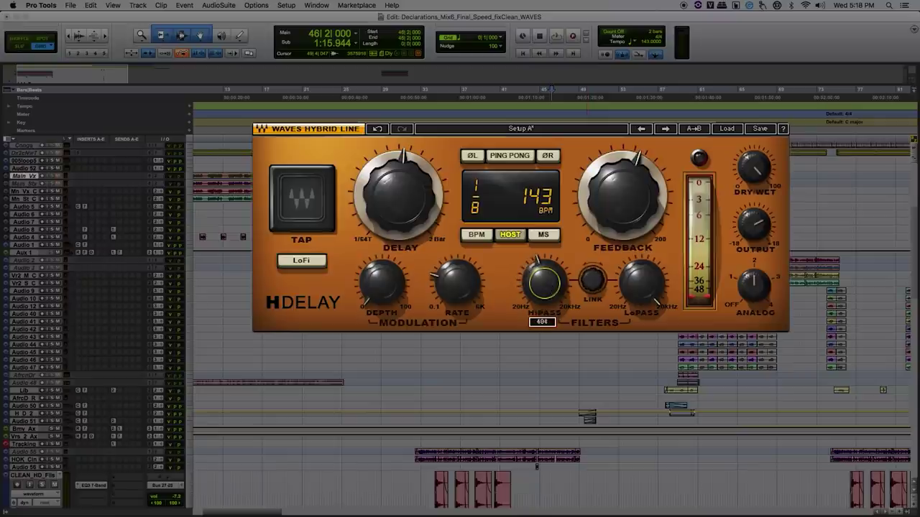
pyautogui.moveTo(544, 284); pyautogui.dragTo(544, 280)
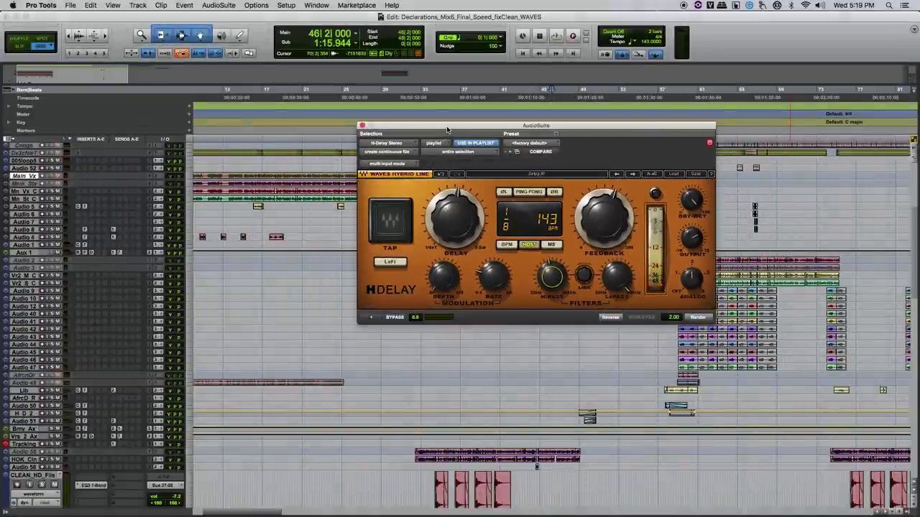
# Step: Move the H-Delay window to the top of the screen and play the session
pyautogui.moveTo(459, 135); pyautogui.dragTo(335, 39)
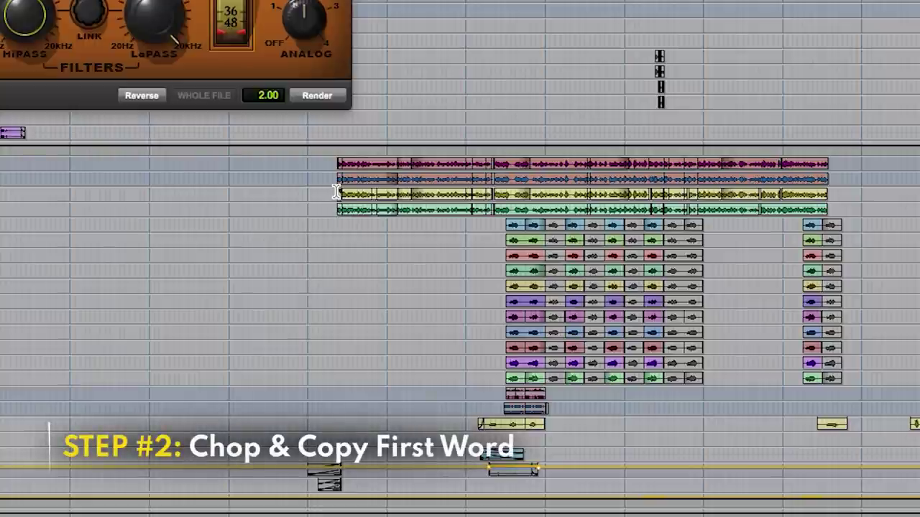
pyautogui.press('space')
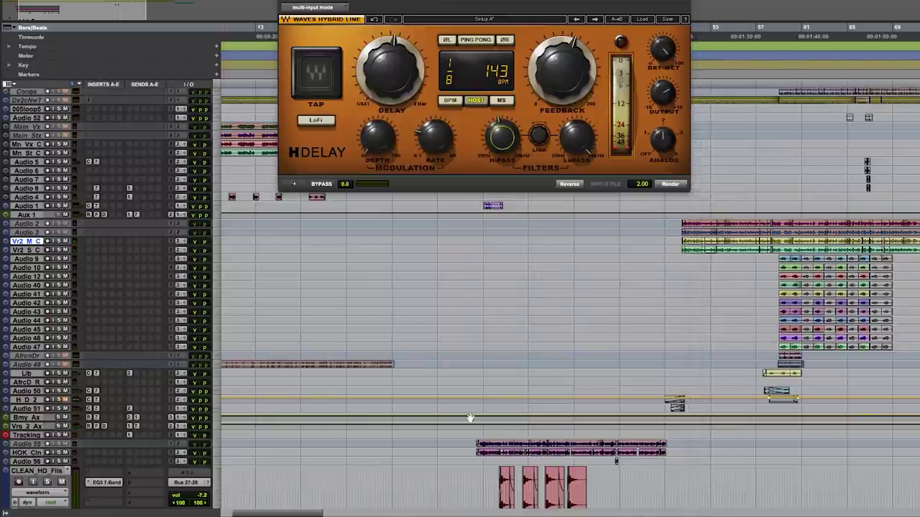
pyautogui.click(224, 402)
# Step: Resize the H D 2 track and extend the selection to the Vr2 S C clip
pyautogui.click(231, 437)
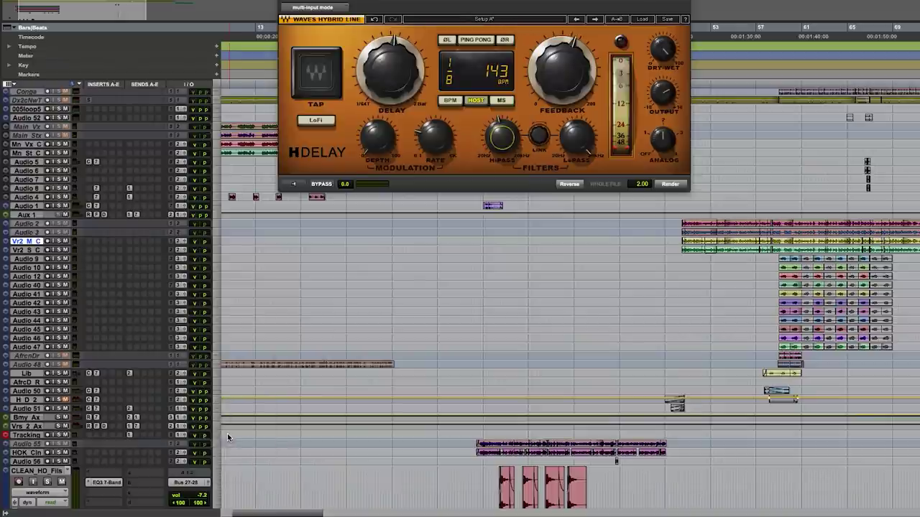
pyautogui.click(218, 403)
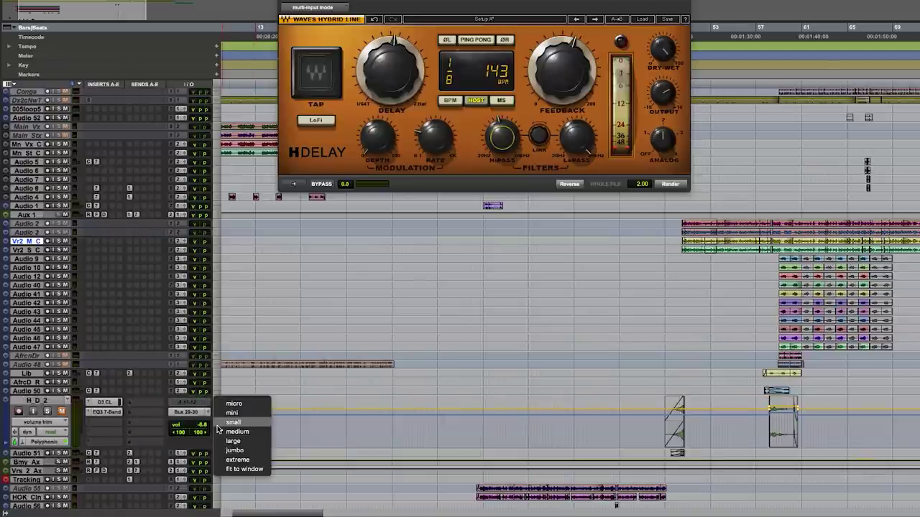
pyautogui.click(233, 420)
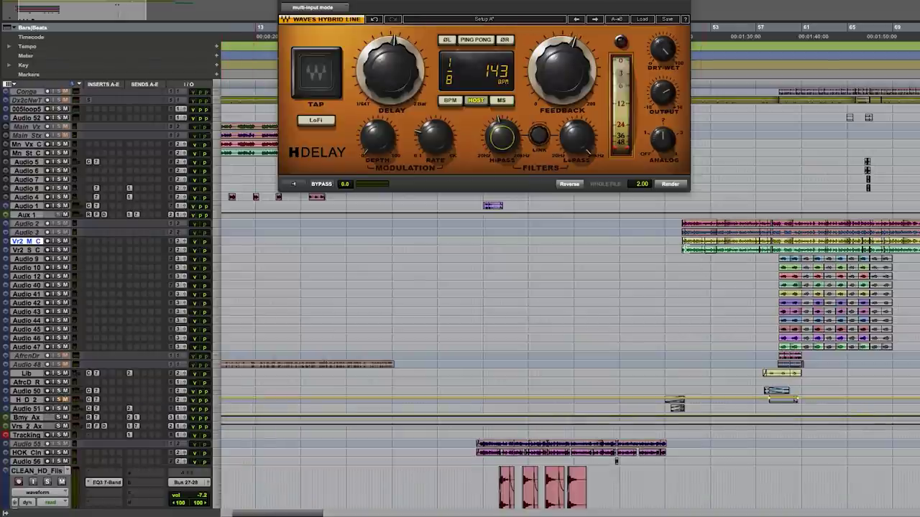
pyautogui.click(685, 249)
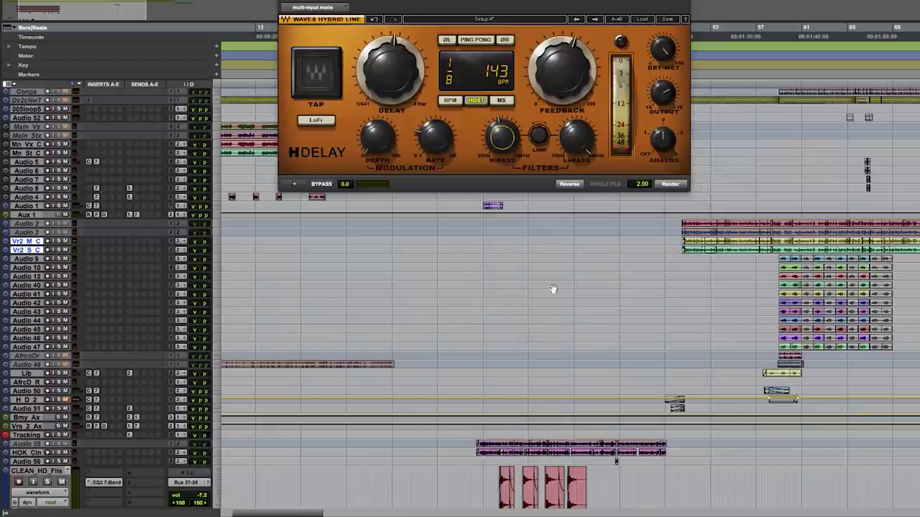
# Step: Add a new track, Audio 66, below Audio 50 and zoom out the timeline
pyautogui.click(27, 392)
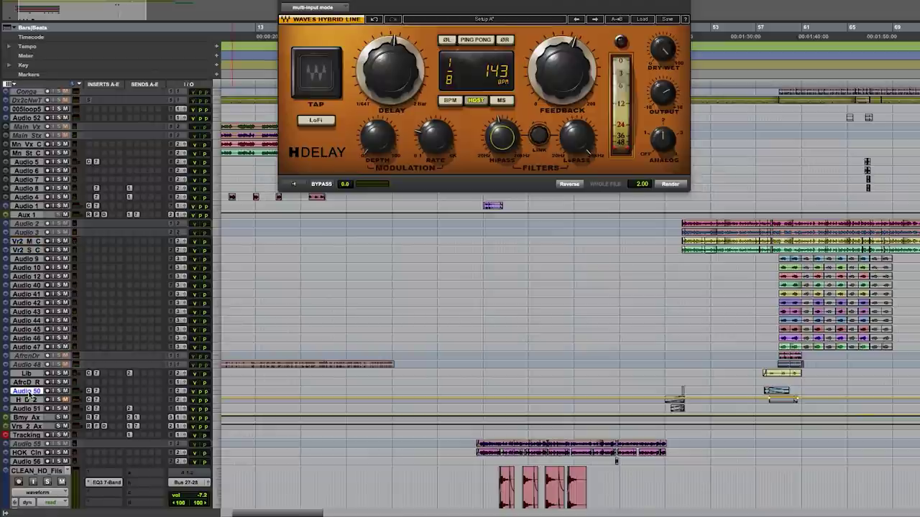
pyautogui.press('shift+super+n')
pyautogui.press('Return')
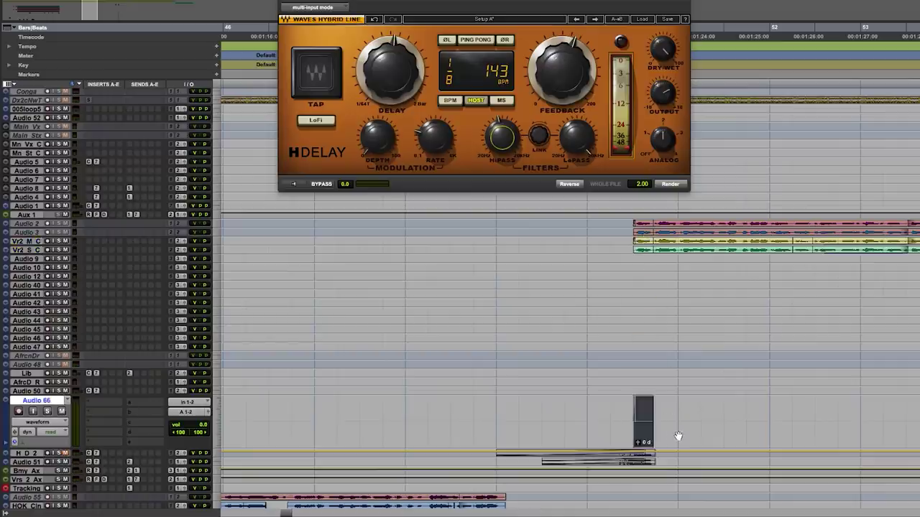
pyautogui.press('super+bracketleft')
pyautogui.press('super+bracketleft')
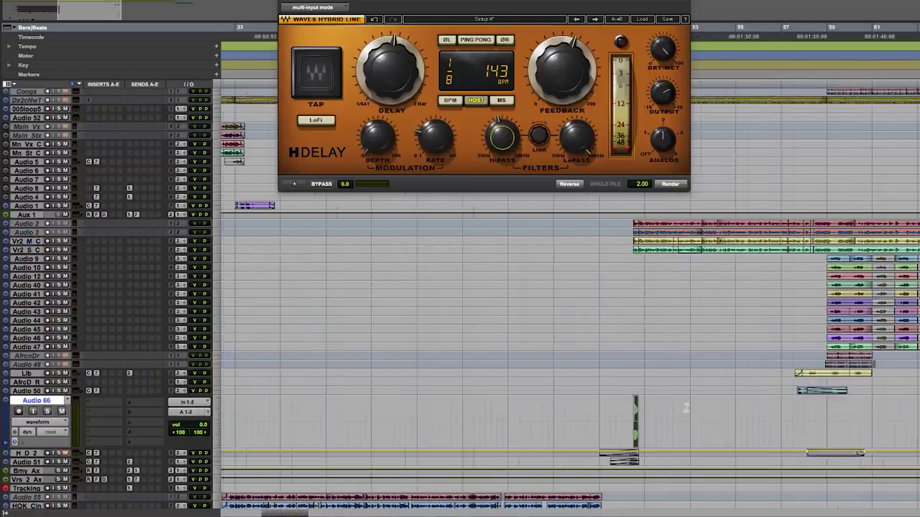
# Step: Select the Audio 66 clip plus tail room, render H-Delay onto it, and play it back
pyautogui.moveTo(635, 407); pyautogui.dragTo(825, 415)
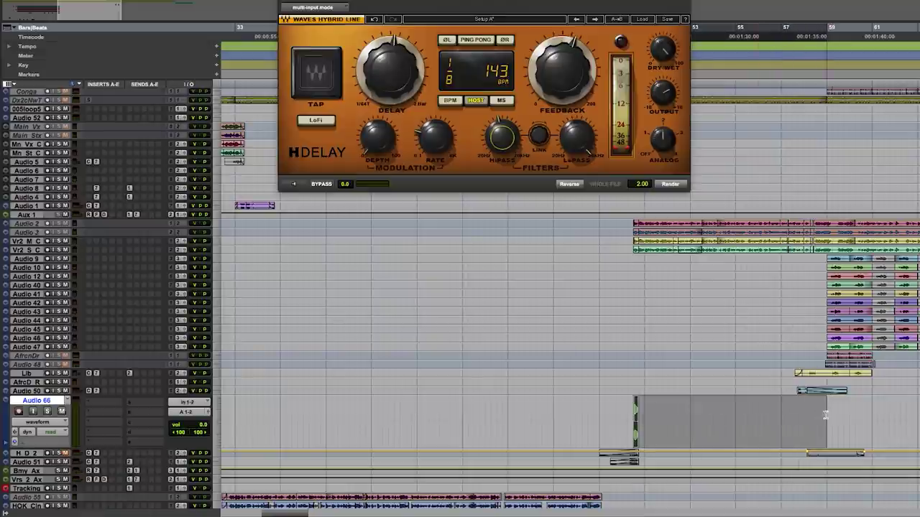
pyautogui.click(668, 185)
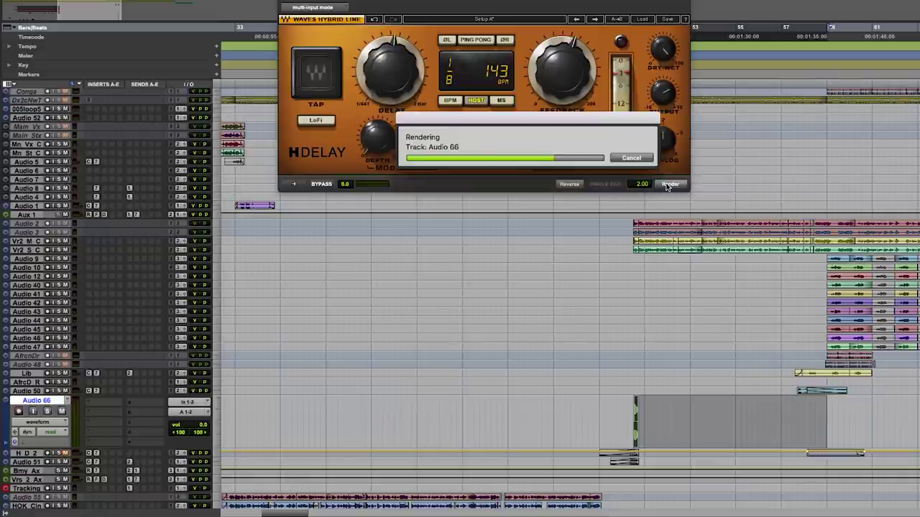
pyautogui.press('space')
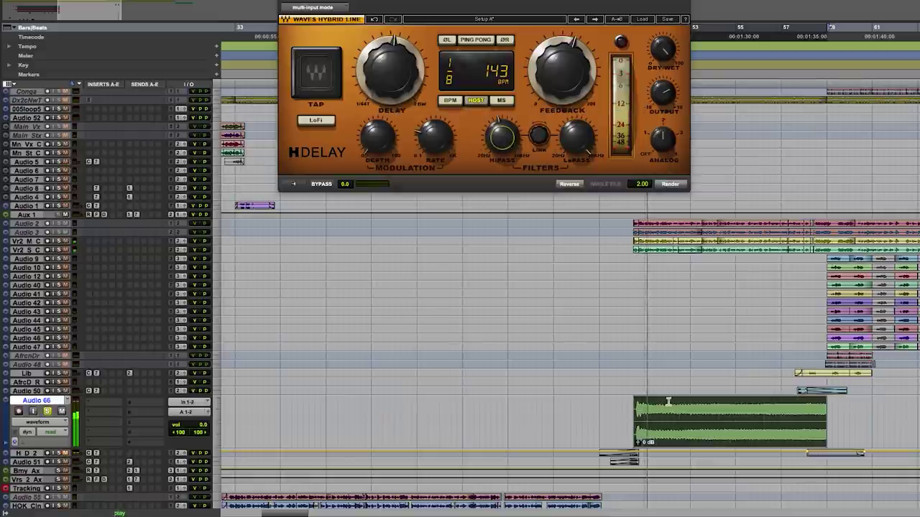
pyautogui.click(813, 416)
# Step: Trim the rendered delay clip shorter with a fade-out and play back its opening
pyautogui.moveTo(824, 415); pyautogui.dragTo(637, 445)
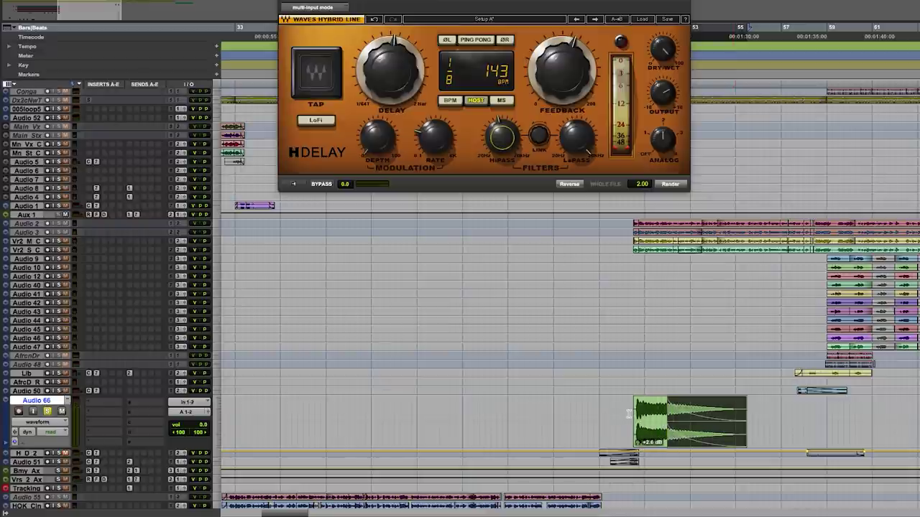
pyautogui.doubleClick(628, 414)
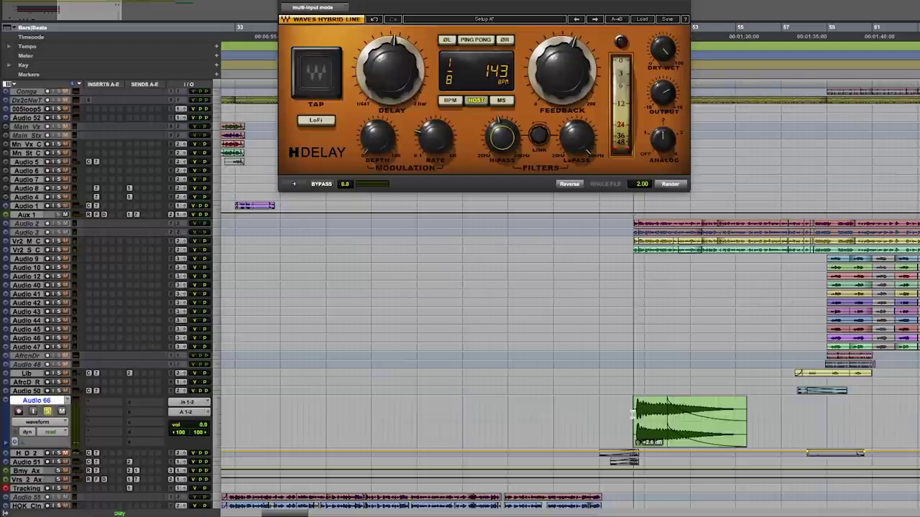
pyautogui.press('space')
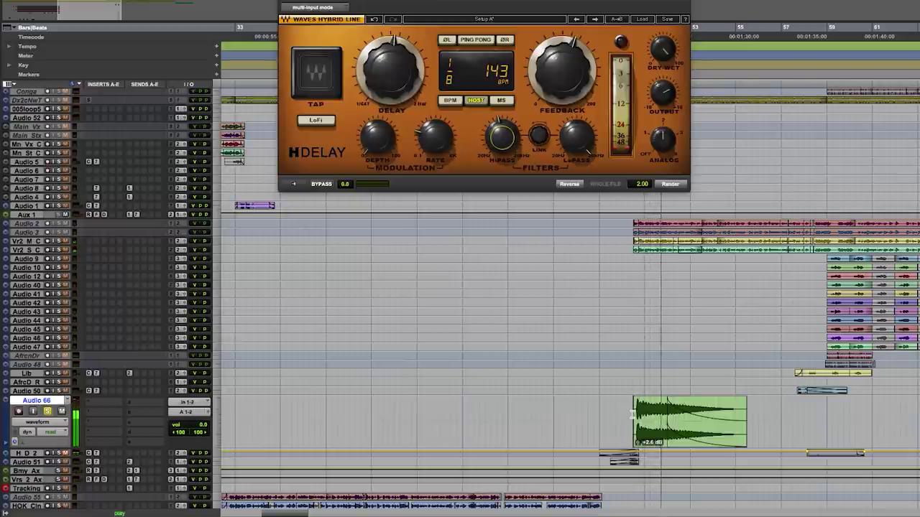
pyautogui.moveTo(632, 414); pyautogui.dragTo(671, 409)
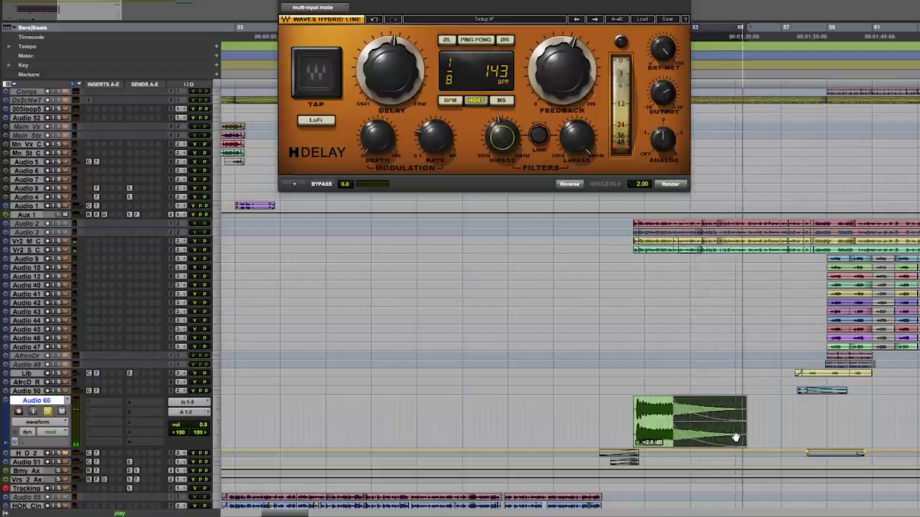
pyautogui.press('space')
pyautogui.click(626, 372)
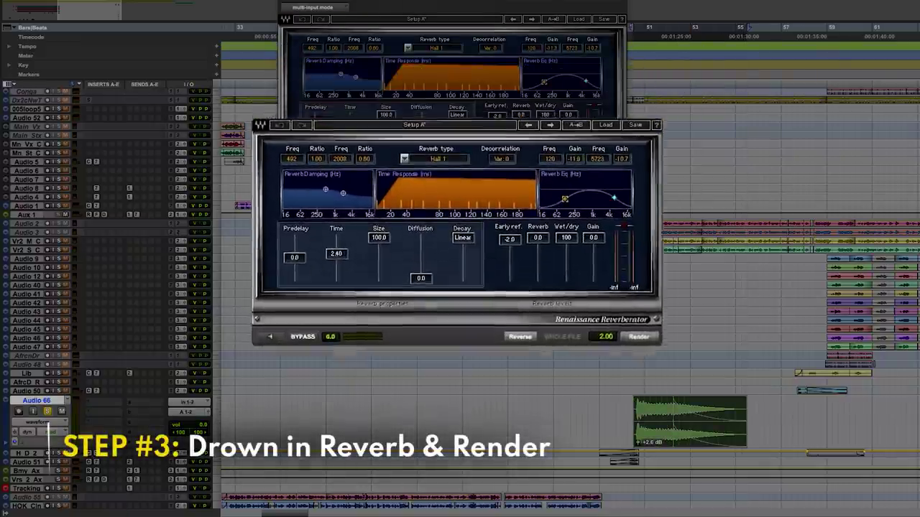
# Step: Set Renaissance Reverberator: low EQ -11.8, lower early reflections, time 3.33, wet/dry about 69
pyautogui.moveTo(546, 74); pyautogui.dragTo(546, 81)
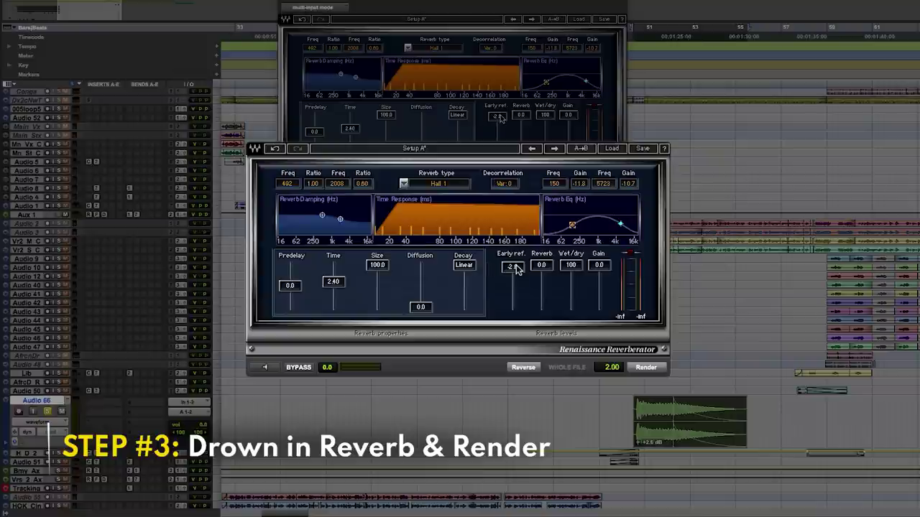
pyautogui.moveTo(501, 119); pyautogui.dragTo(501, 123)
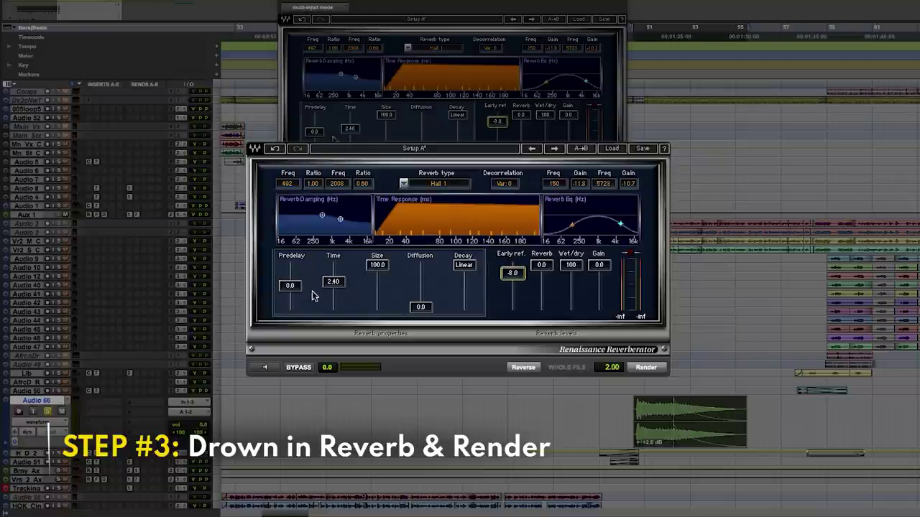
pyautogui.moveTo(348, 132); pyautogui.dragTo(349, 123)
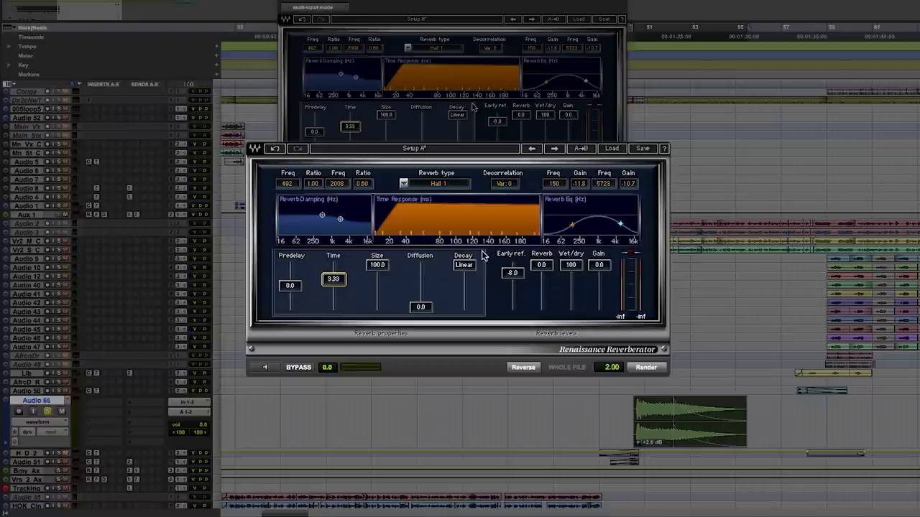
pyautogui.click(568, 266)
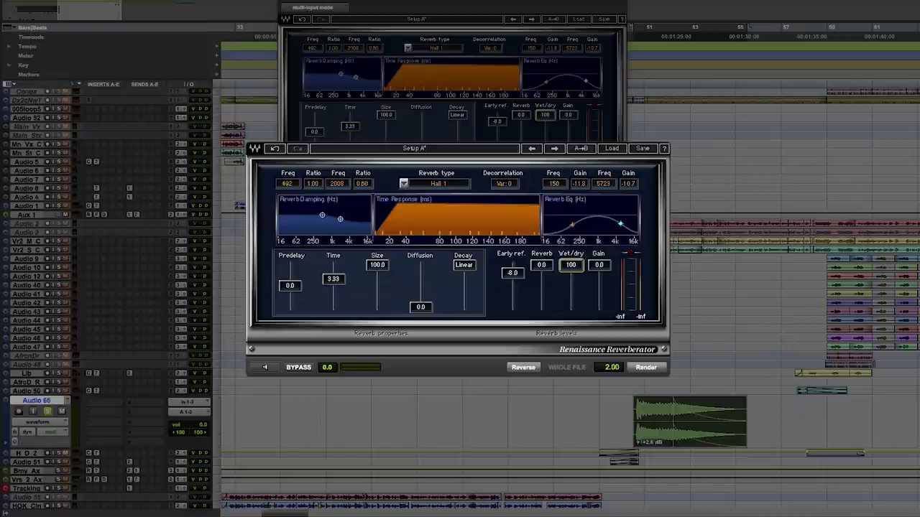
pyautogui.moveTo(570, 273); pyautogui.dragTo(571, 277)
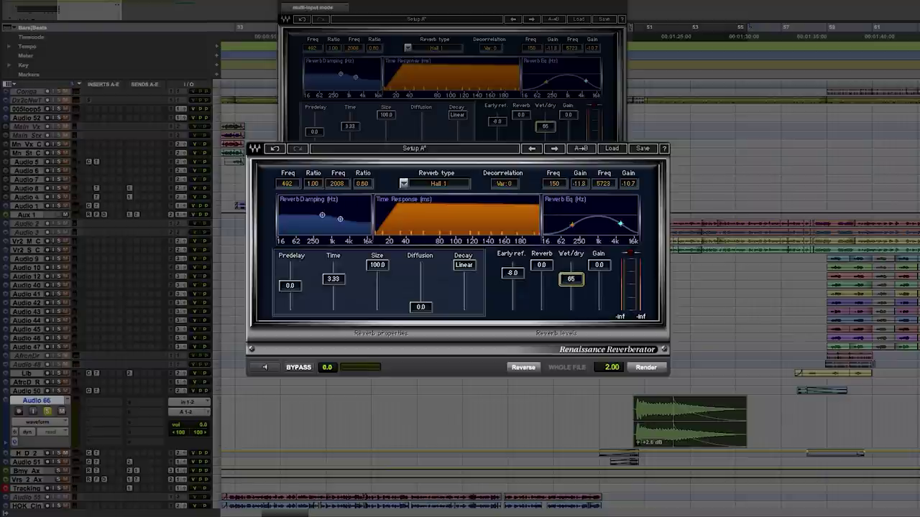
pyautogui.click(568, 281)
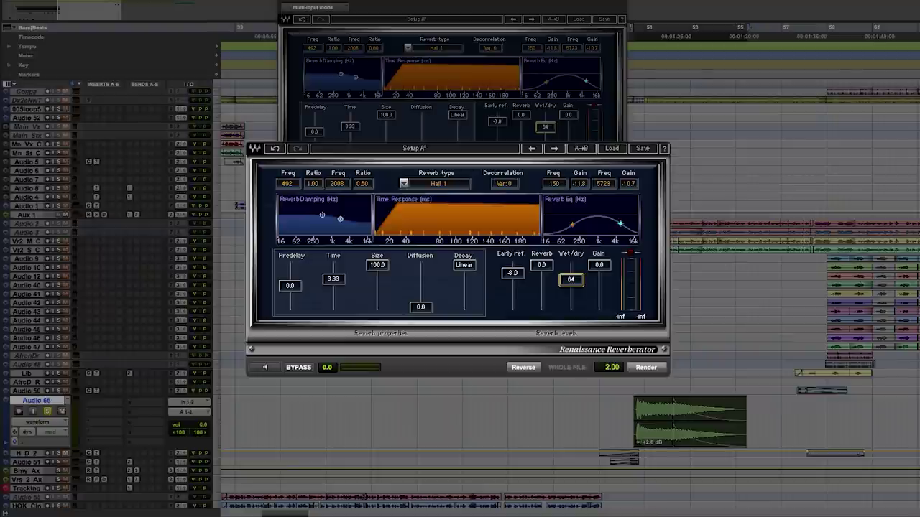
# Step: Raise the clip gain to +4.4 dB and render the reverb onto the Audio 66 clip
pyautogui.click(636, 447)
pyautogui.moveTo(637, 447); pyautogui.dragTo(636, 446)
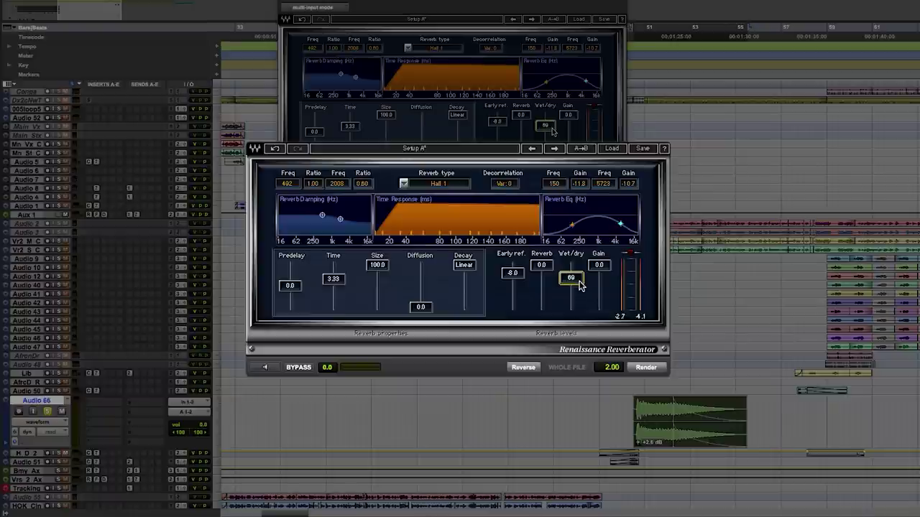
pyautogui.click(642, 369)
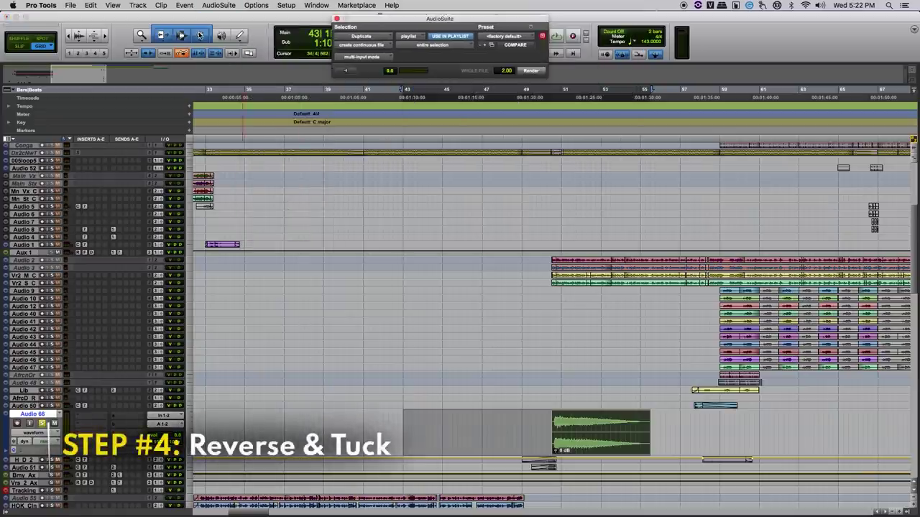
# Step: Render AudioSuite Reverse on the reverbed Audio 66 clip and play the swell
pyautogui.click(213, 5)
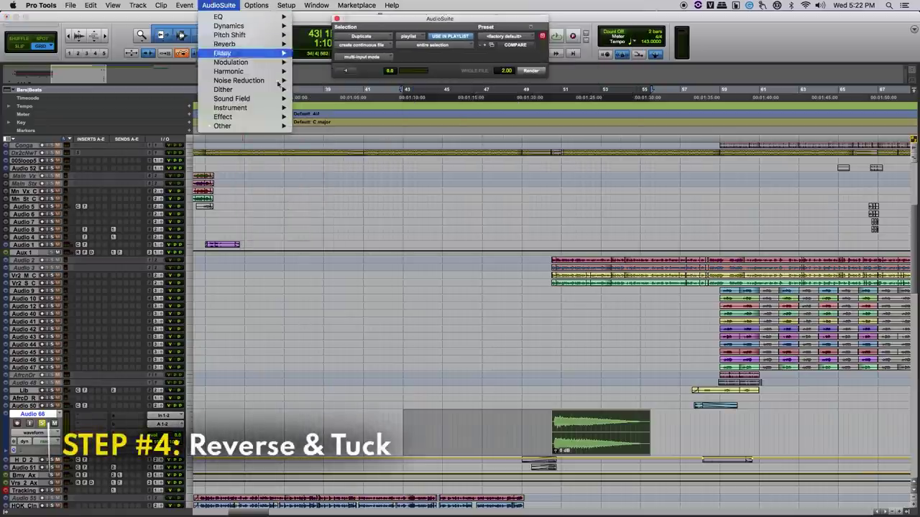
pyautogui.moveTo(252, 128)
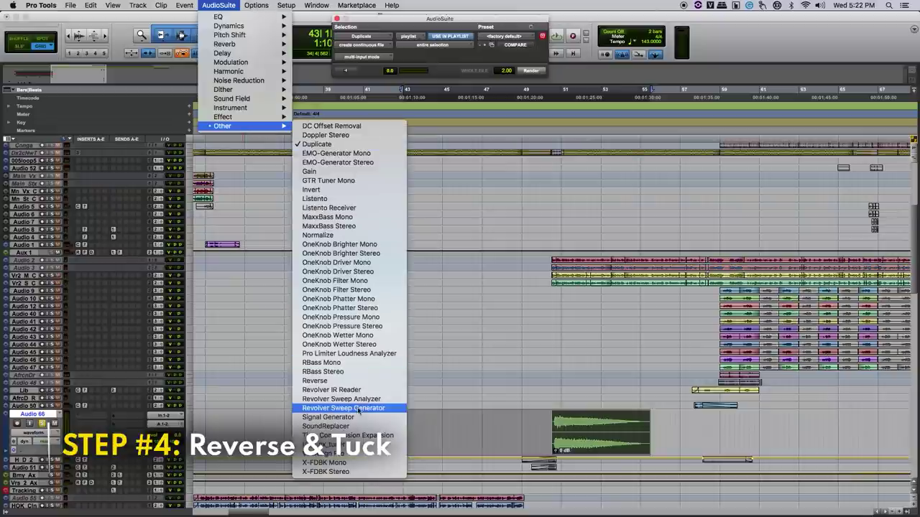
pyautogui.click(361, 381)
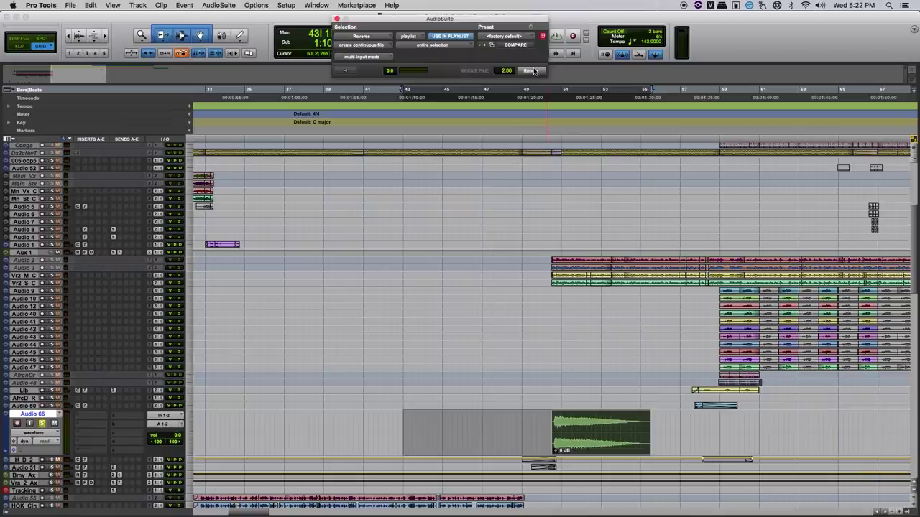
pyautogui.click(534, 71)
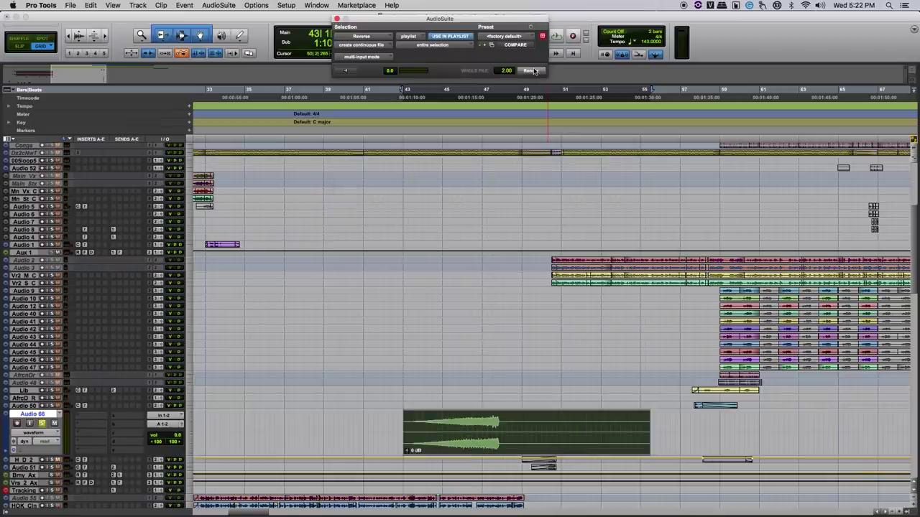
pyautogui.press('space')
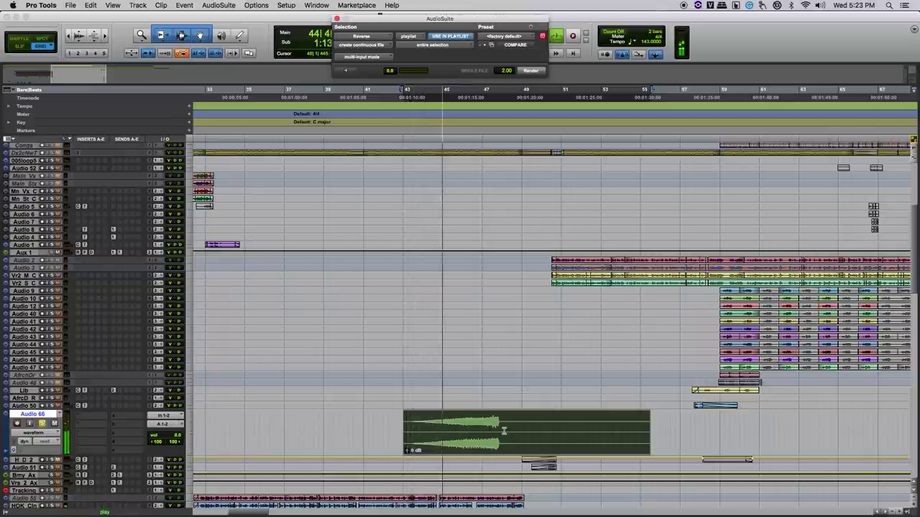
# Step: Trim the end of the reversed swell clip shorter, zooming in to refine the cut
pyautogui.press('space')
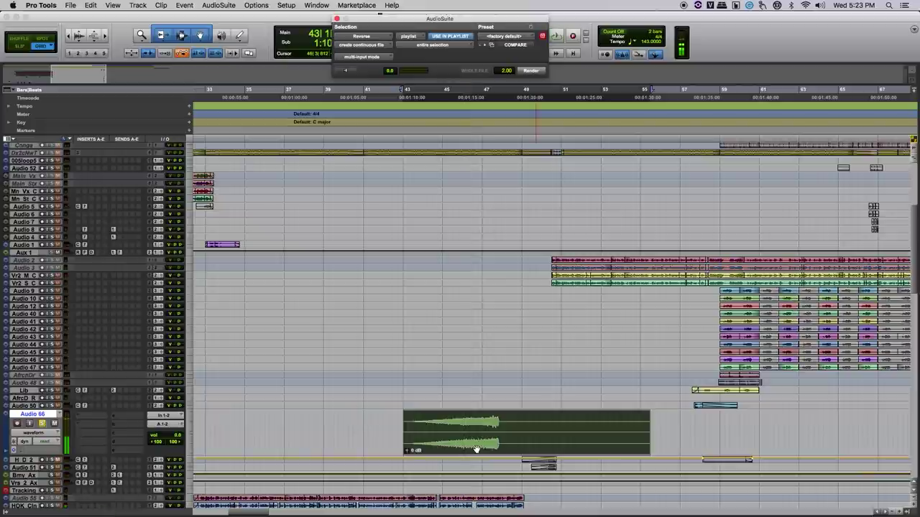
pyautogui.click(524, 441)
pyautogui.hotkey('ctrl', 's')
pyautogui.click(560, 423)
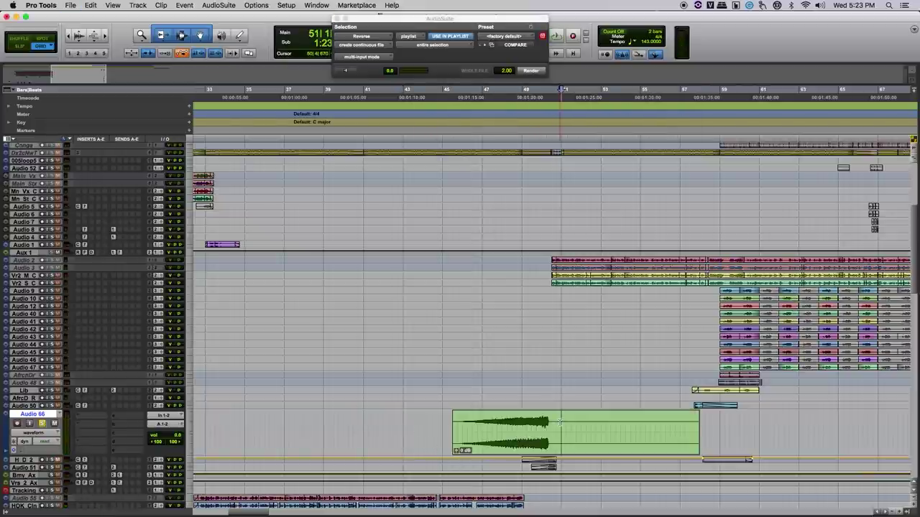
pyautogui.press('s')
pyautogui.click(522, 453)
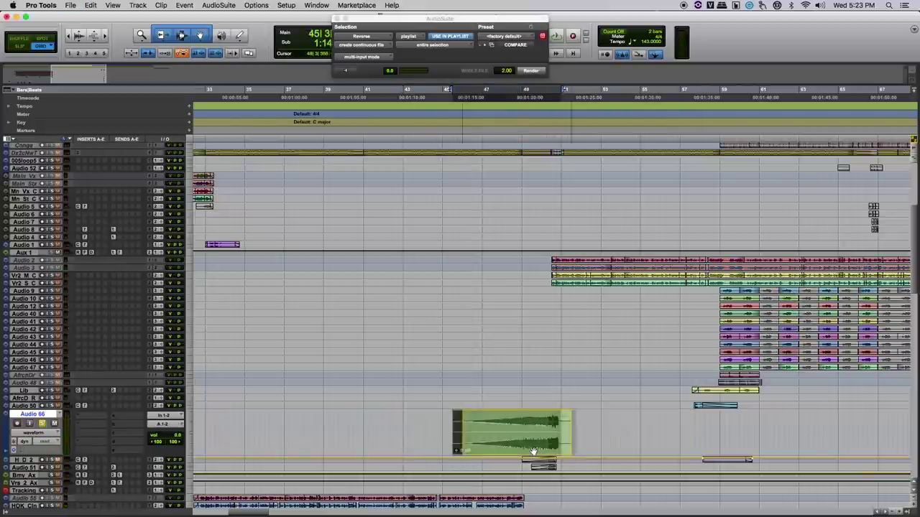
pyautogui.press('t')
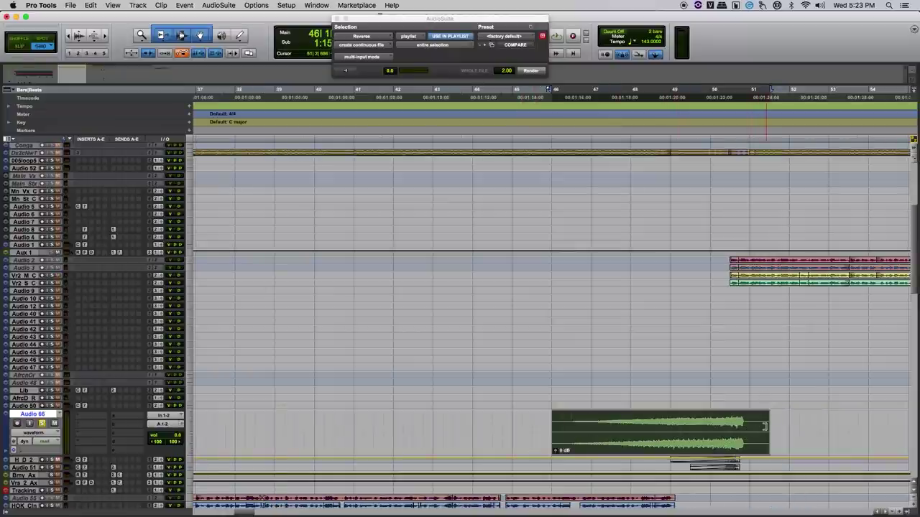
pyautogui.moveTo(764, 426); pyautogui.dragTo(749, 427)
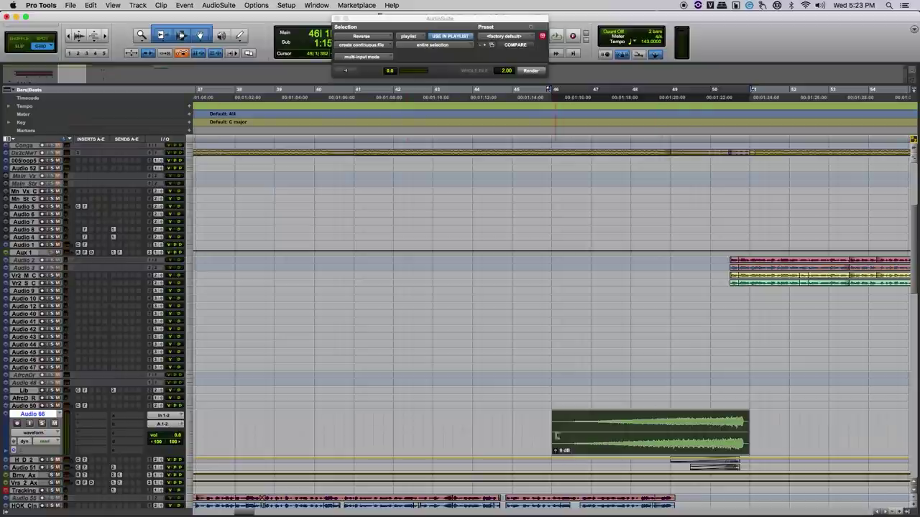
# Step: Lower the Audio 66 track volume to -18.5
pyautogui.moveTo(178, 438); pyautogui.dragTo(179, 454)
pyautogui.press('super+s')
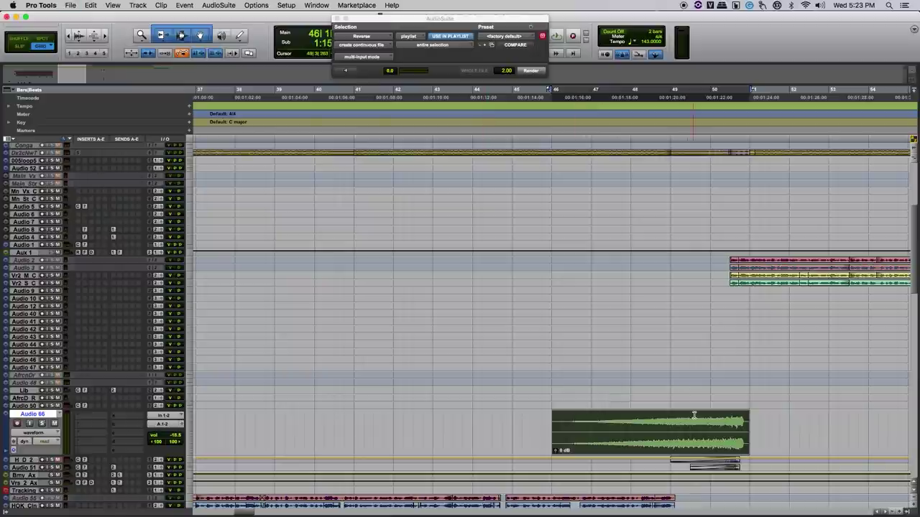
pyautogui.click(719, 415)
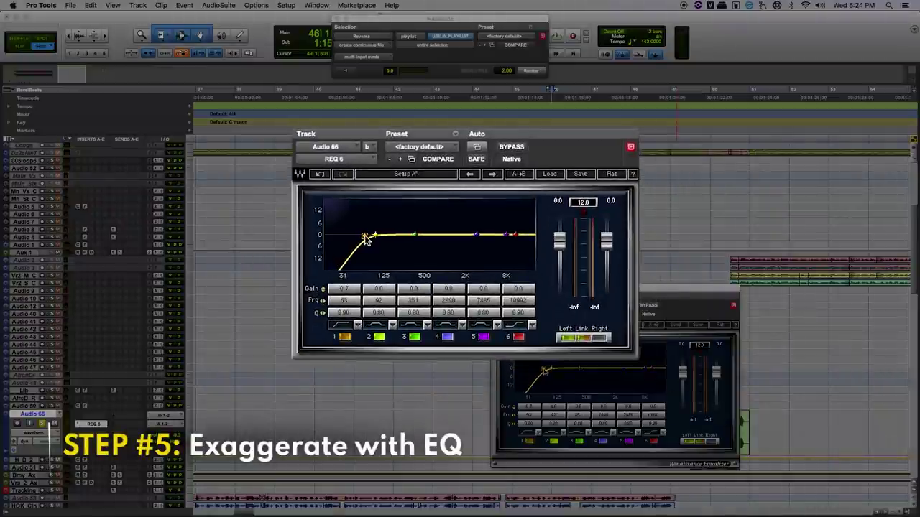
# Step: Change REQ 6 band 1 from Hi-Pass to a low shelf near 267 Hz, then save
pyautogui.click(355, 325)
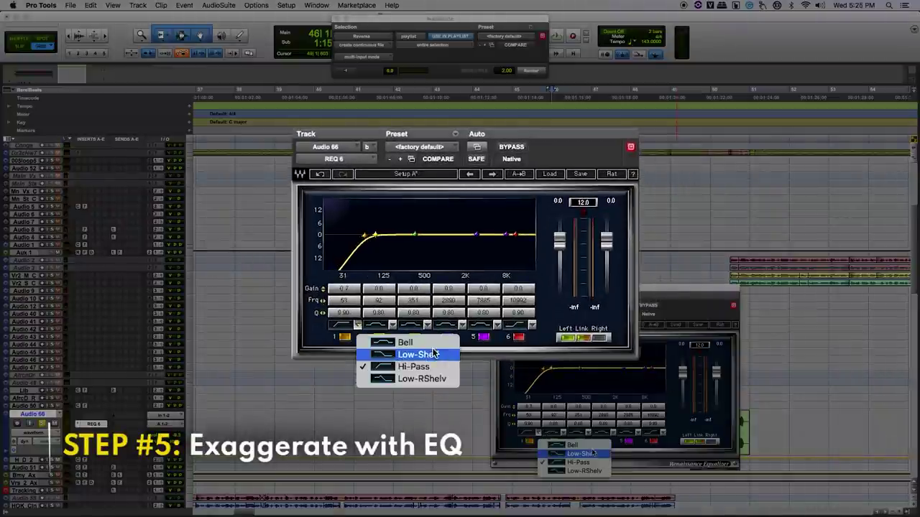
pyautogui.click(431, 356)
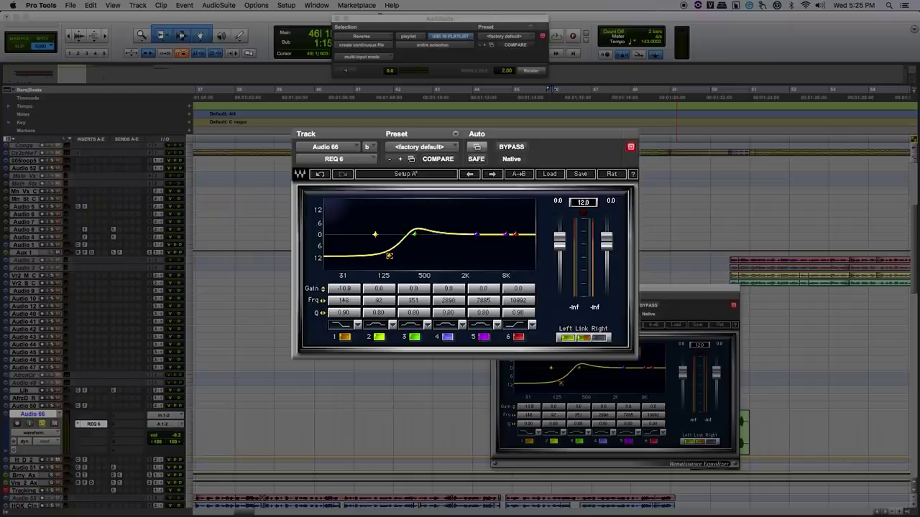
pyautogui.moveTo(388, 256); pyautogui.dragTo(407, 257)
pyautogui.press('super+s')
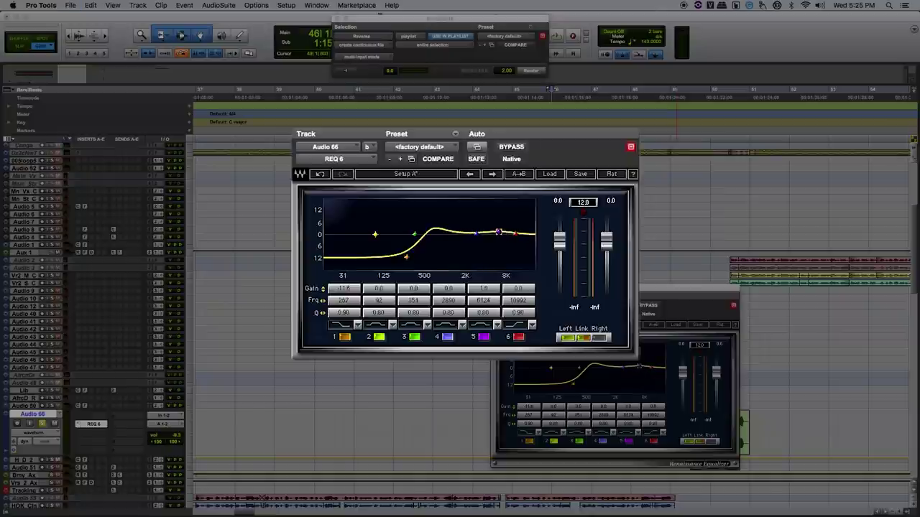
# Step: Boost the highs with band 5 near 3363 Hz and the top band around +5.7 dB, then audition
pyautogui.moveTo(491, 228); pyautogui.dragTo(481, 228)
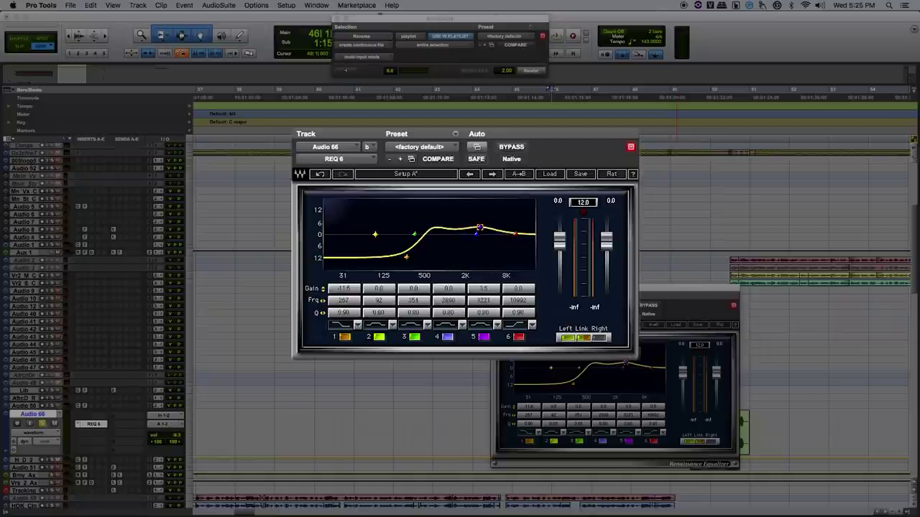
pyautogui.moveTo(515, 233); pyautogui.dragTo(501, 225)
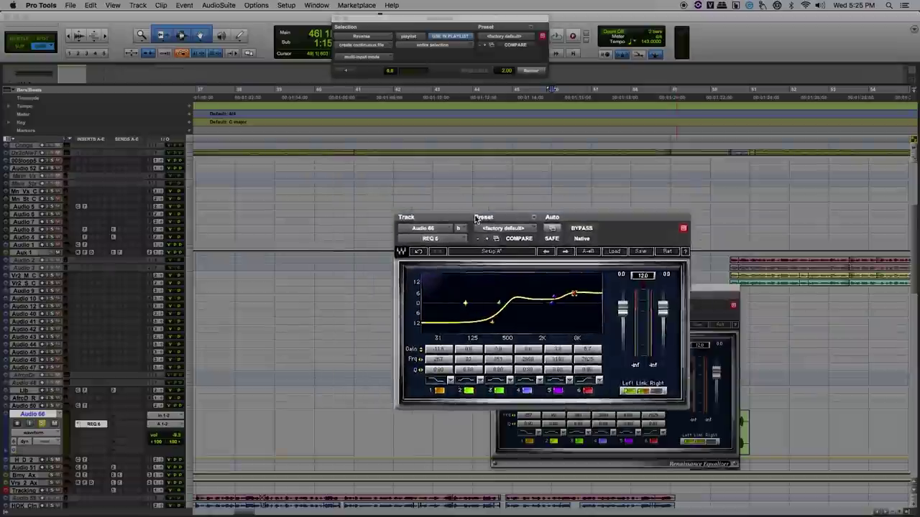
pyautogui.moveTo(559, 296); pyautogui.dragTo(549, 213)
pyautogui.press('space')
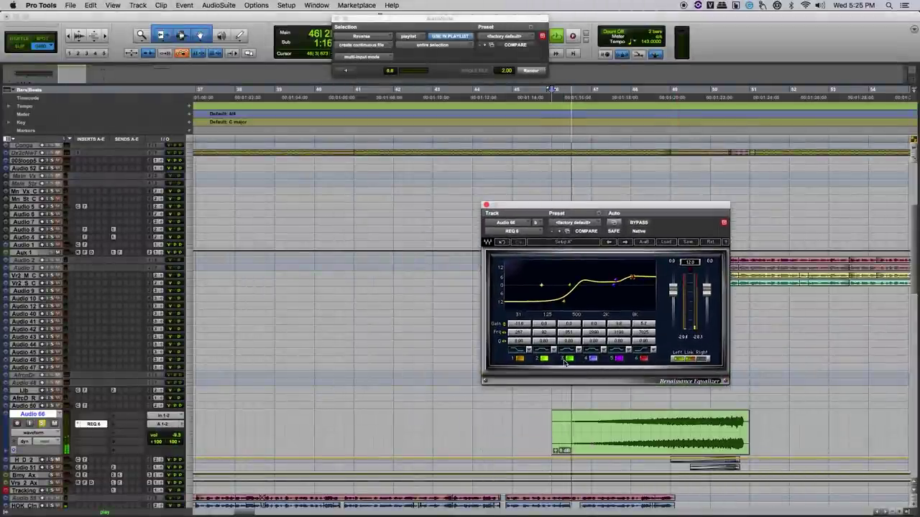
# Step: Fine-tune the low shelf during playback and set the Audio 66 volume to -13.8
pyautogui.moveTo(564, 306); pyautogui.dragTo(569, 302)
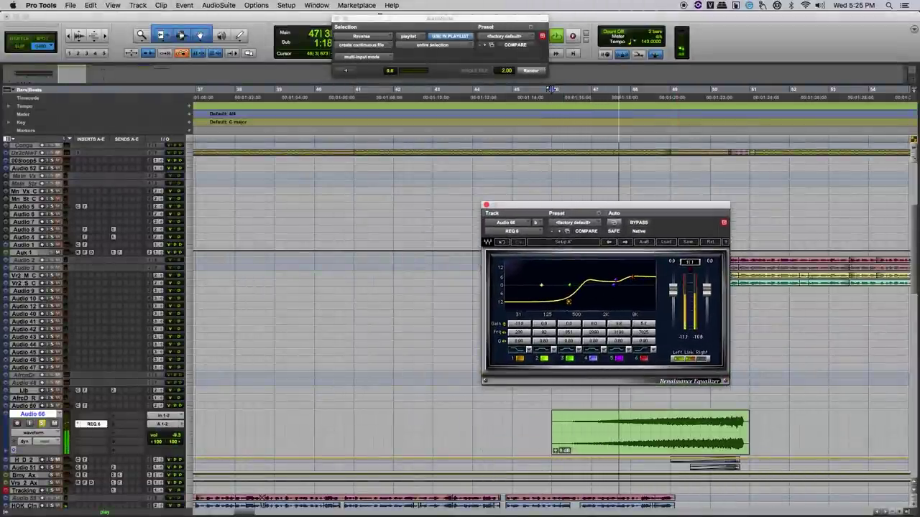
pyautogui.click(179, 437)
pyautogui.moveTo(179, 437); pyautogui.dragTo(180, 442)
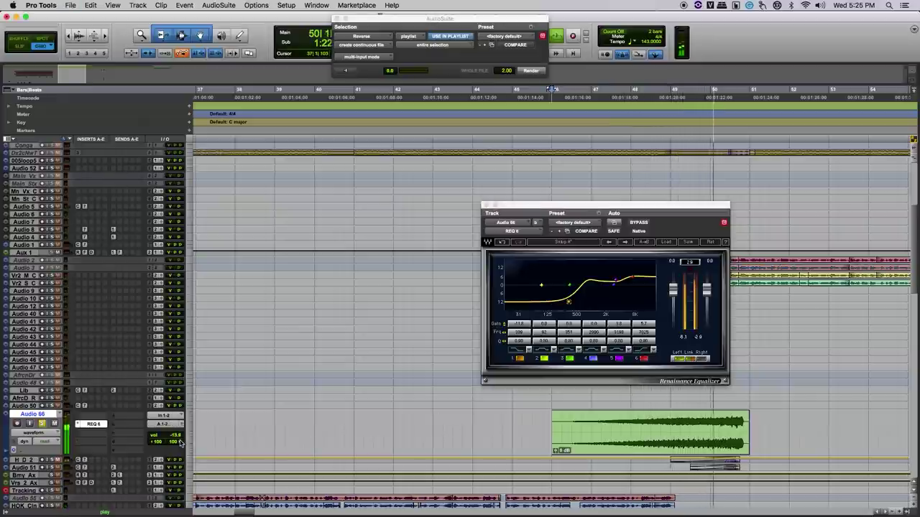
pyautogui.press('space')
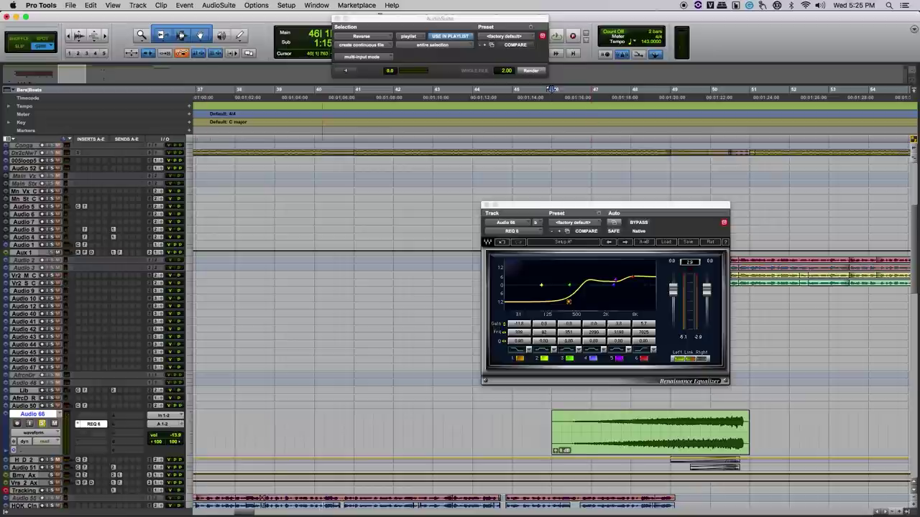
# Step: Trim the reversed clip's start later and apply a fade-in to it
pyautogui.moveTo(557, 433)
pyautogui.mouseDown()
pyautogui.moveTo(631, 427)
pyautogui.moveTo(637, 417)
pyautogui.moveTo(704, 428)
pyautogui.mouseUp()
pyautogui.press('super+w')
pyautogui.press('super+f')
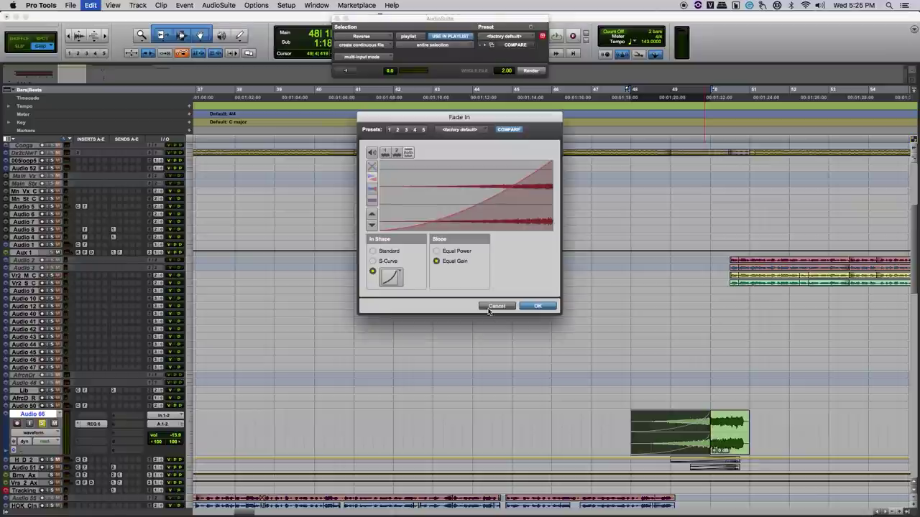
pyautogui.press('Return')
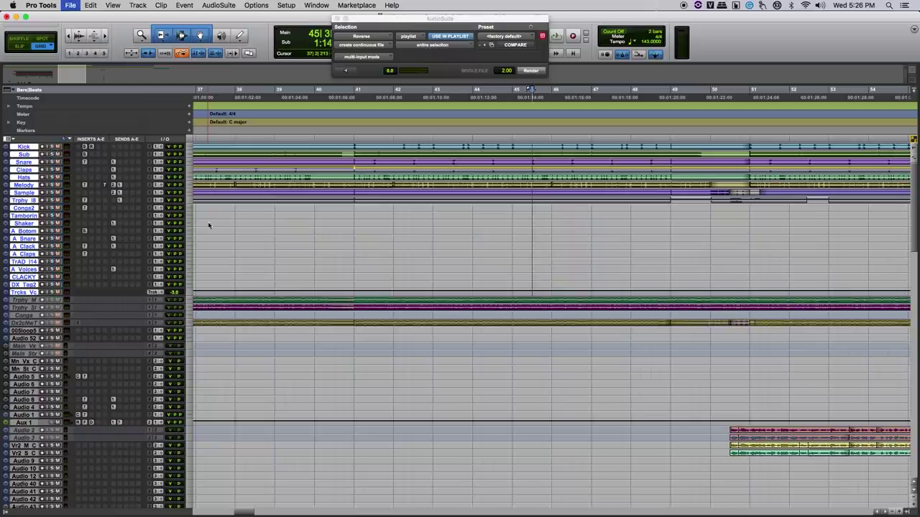
# Step: Scroll down to Audio 66 and bring up its volume fader
pyautogui.scroll(-10, 911, 244)
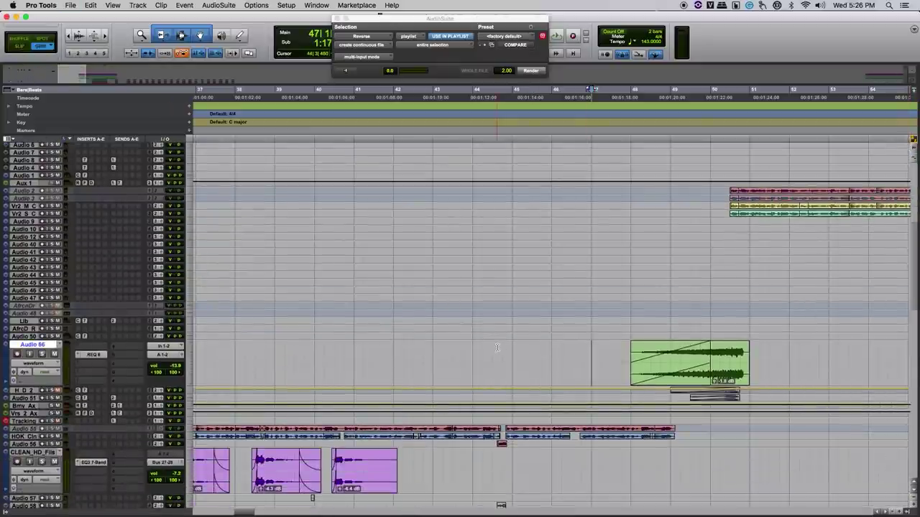
pyautogui.click(178, 365)
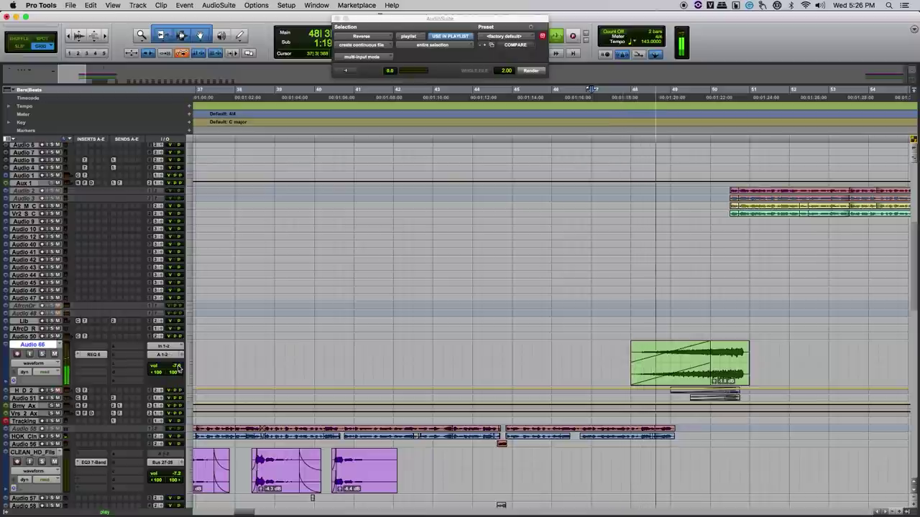